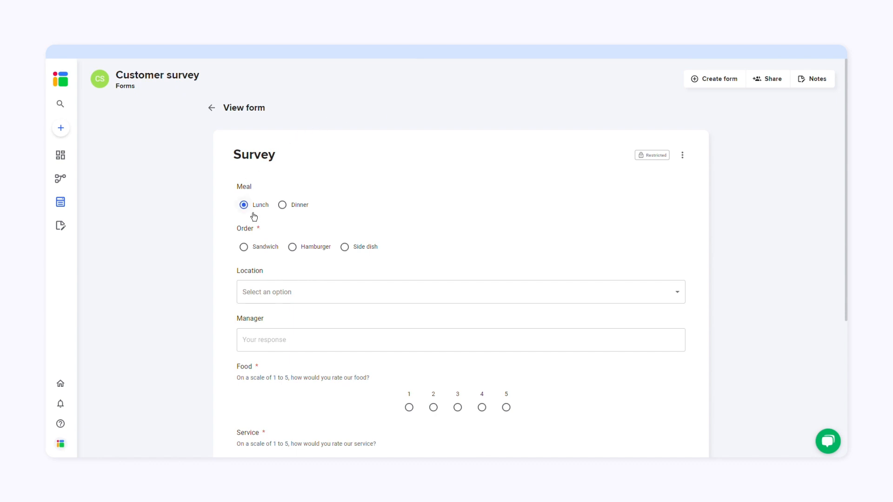
- In the survey form, choose Sandwich as the order and Roast beef as the item
scroll(254, 217, "down", 1)
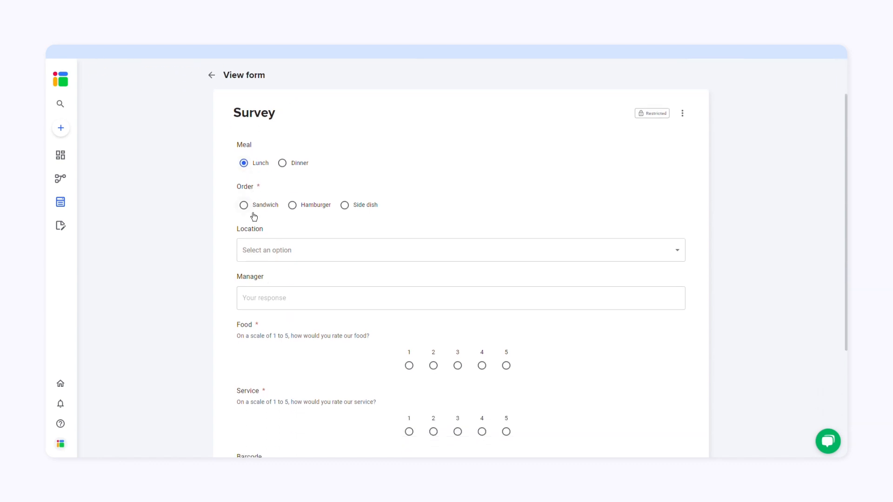
left_click(244, 206)
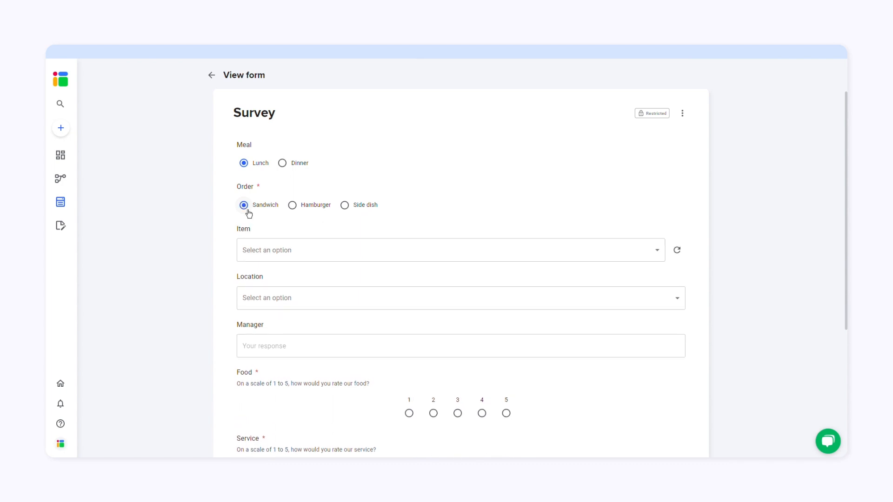
left_click(324, 251)
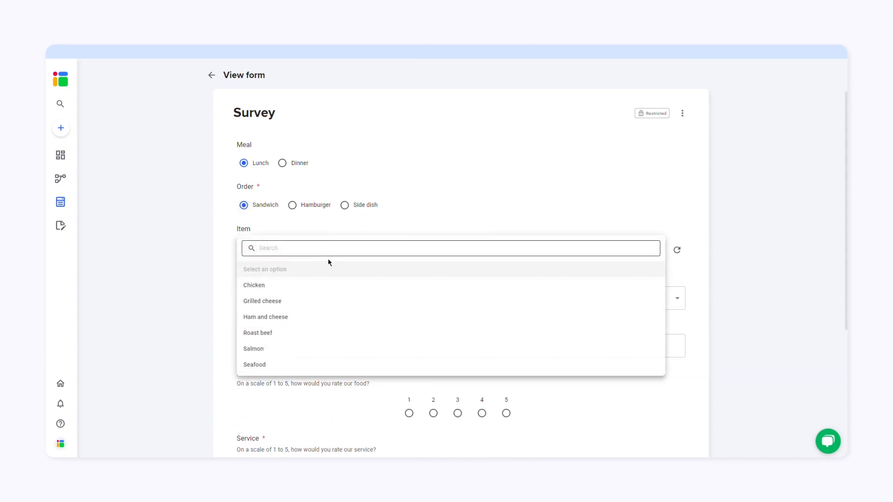
left_click(331, 341)
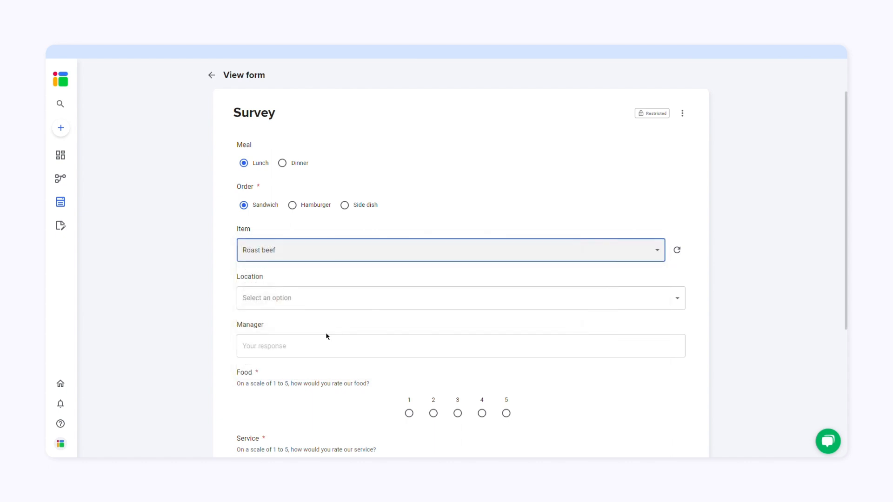
- Set the survey location to Sheridan and rate the food 4
left_click(328, 307)
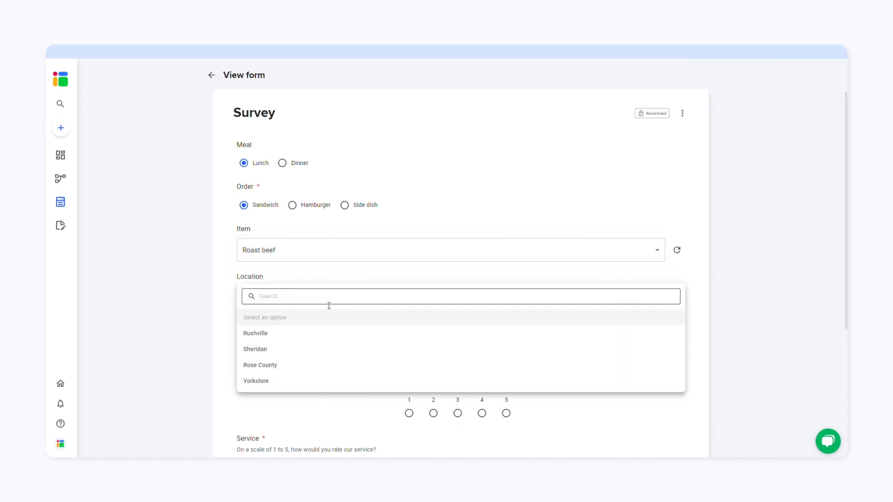
left_click(329, 351)
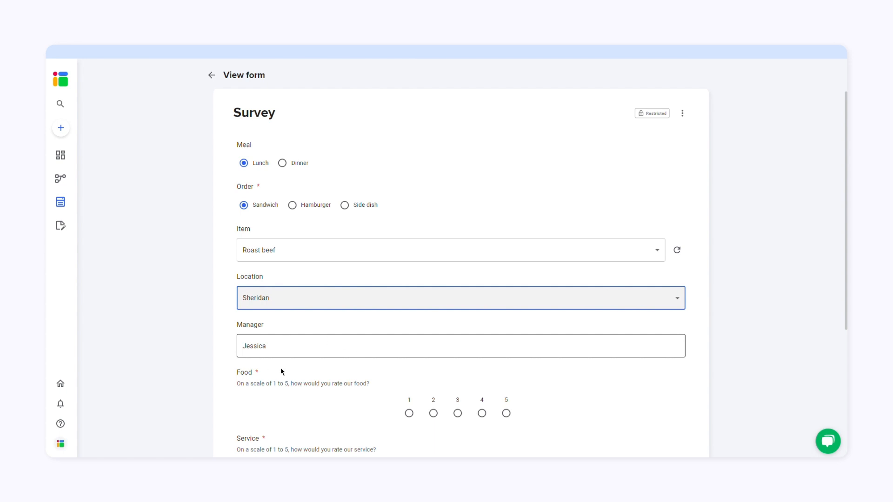
scroll(355, 364, "down", 2)
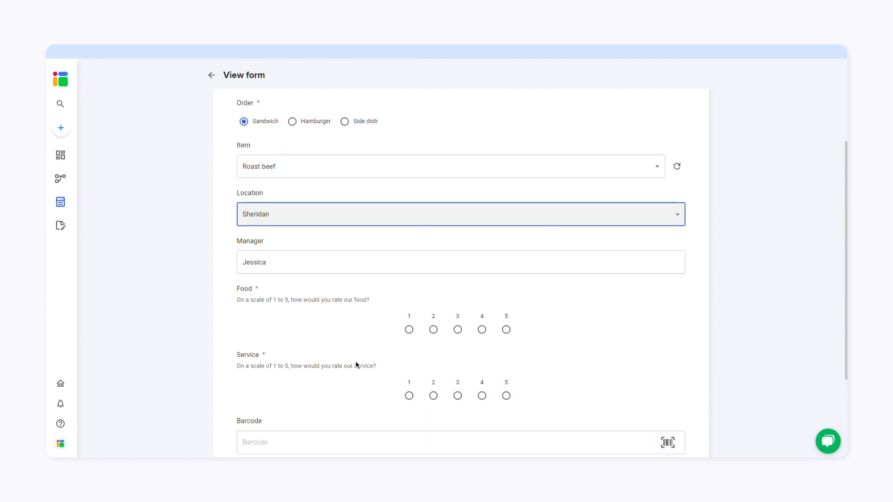
left_click(484, 340)
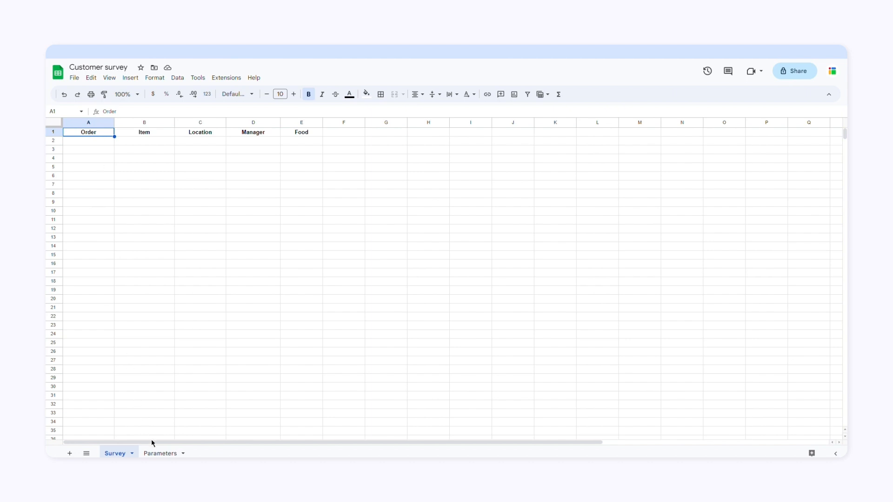
- On the Customer survey spreadsheet's Parameters sheet, enter the headers Order in A1 and Item in B1
left_click(159, 454)
left_click(99, 135)
type("Order")
key("Tab")
type("Item")
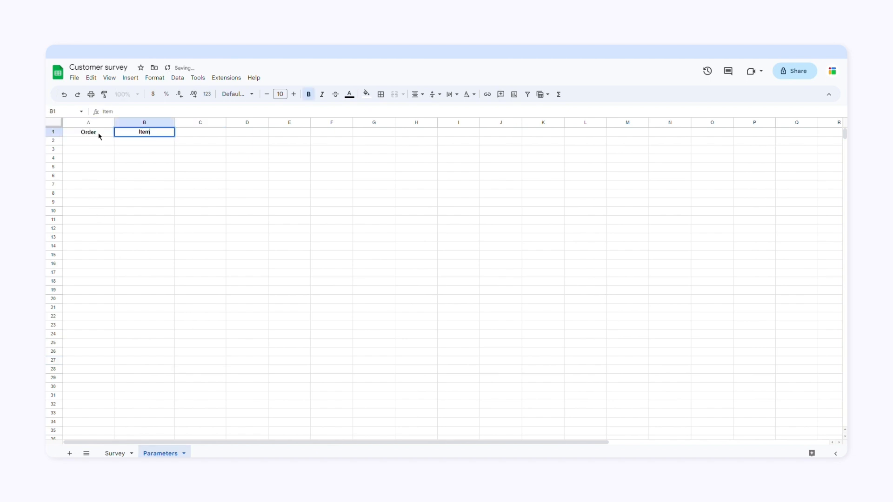
- Fill cells A2 to A7 of the Order column with Sandwich
left_click(97, 141)
type("Sandwich")
key("Return")
left_click(99, 142)
left_click(108, 196)
- Fill A8 to A17 of the Order column with Hamburger and A18 to A20 with Side dish
left_click_drag(115, 145, 112, 274)
type("Hamburger")
key("Return")
left_click(108, 195)
left_click(103, 283)
type("Side dish")
key("Return")
left_click(98, 284)
- List the sandwich items from Chicken to Seafood in B2:B7 and the hamburger items from Angus to Veggie in B8:B17
type("illed cheese Ham and cheese Roast beef Salmon Seafood Angus Aussie Barbecue ")
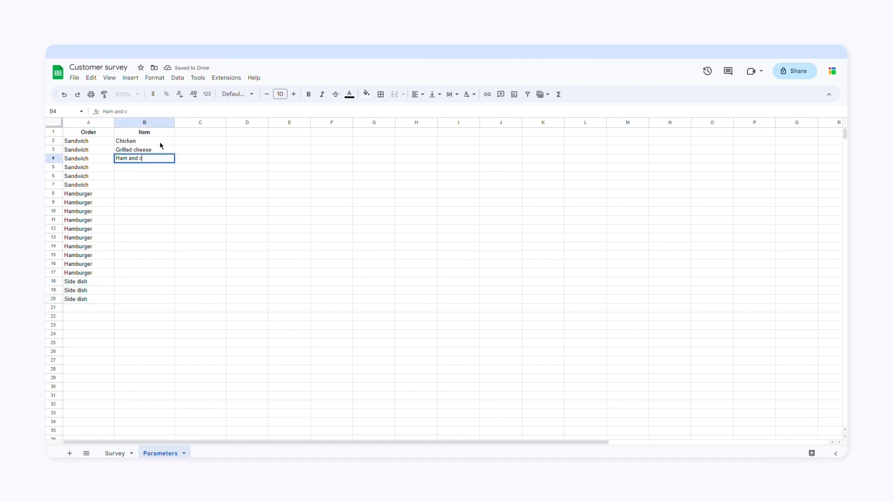
type("Buffalo Cheeseburger Chilli Sliders Steak Turkey V")
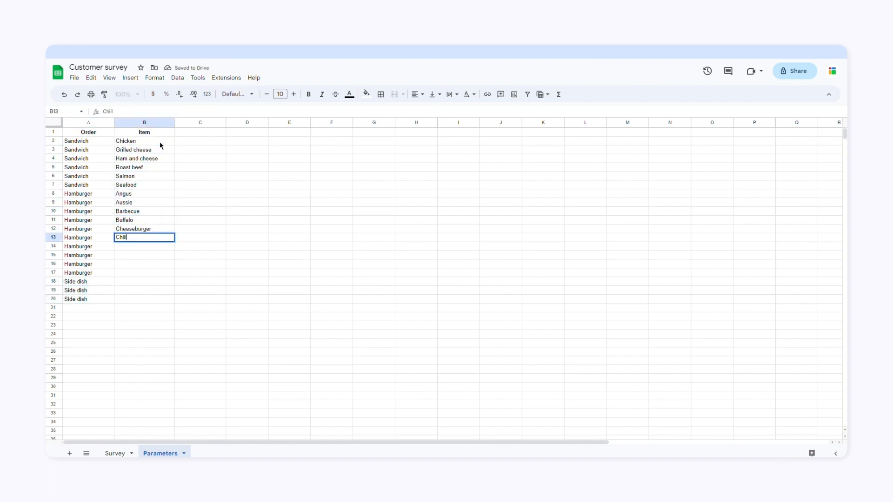
type("eggie")
key("Return")
- Enter the side dish items French fries, Green salad and Onion rings in B18 to B20
type("French fries")
key("Return")
type("Green salad")
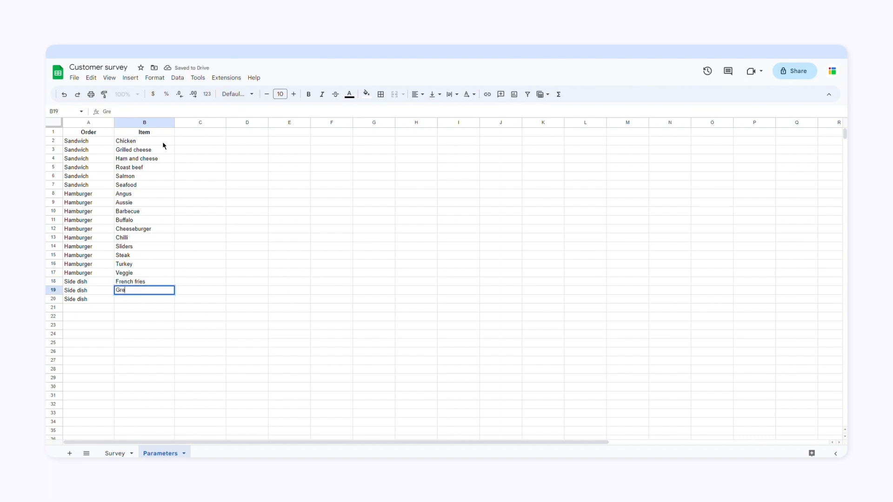
key("Return")
type("Onion rings")
key("Return")
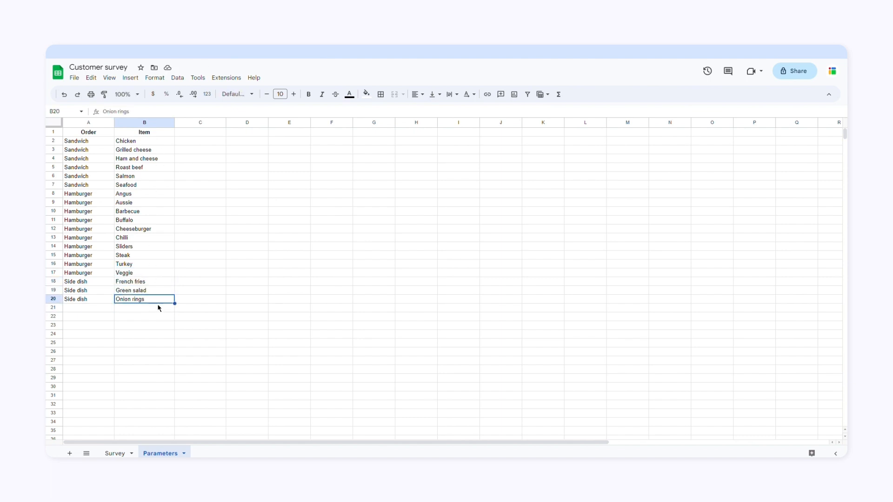
- On the Survey sheet, add a dropdown to the Order column's range A2:A1000
left_click(116, 454)
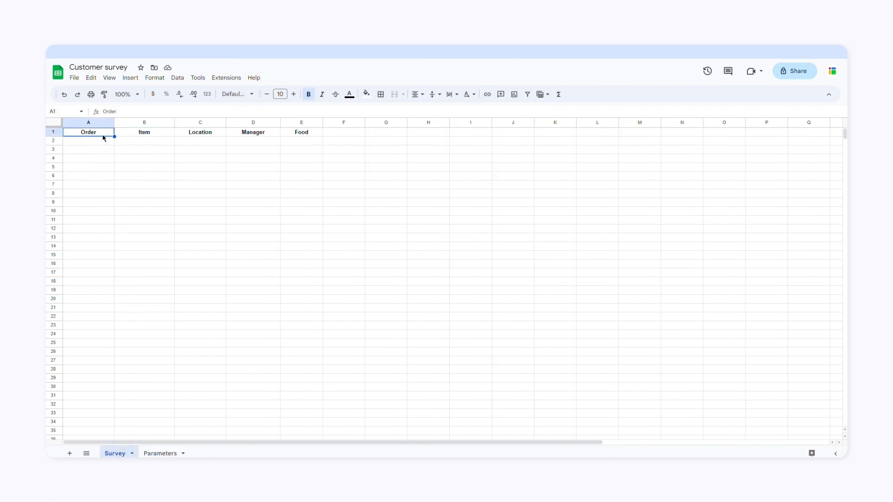
left_click(102, 141)
key("ctrl+shift+Down")
left_click_drag(845, 422, 845, 134)
right_click(101, 152)
right_click(93, 144)
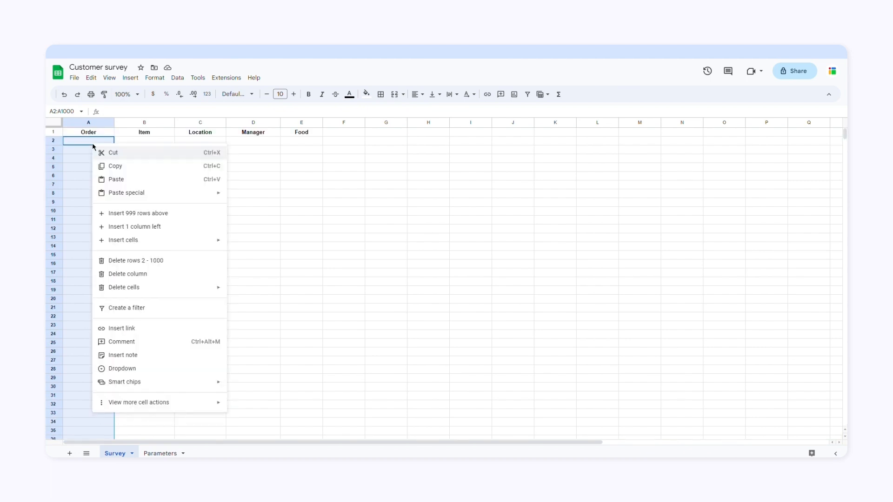
left_click(124, 369)
- Set the Order dropdown's options to Sandwich, Hamburger and Side dish
left_click(754, 236)
left_click_drag(777, 196, 730, 202)
type("Sandwich")
triple_click(782, 220)
type("Hamburger")
left_click(773, 244)
type("Side dish")
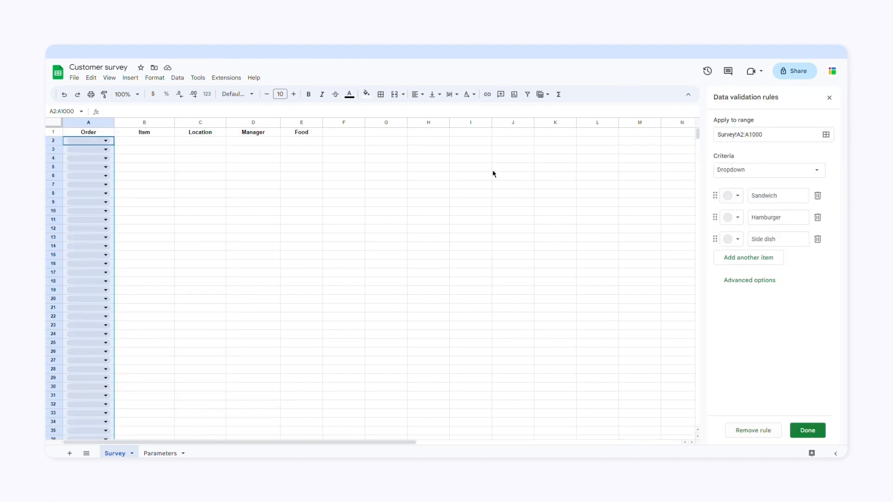
- Extend the header in A1 to "Order [radio, required]"
double_click(93, 132)
type("[radio, required]")
key("Return")
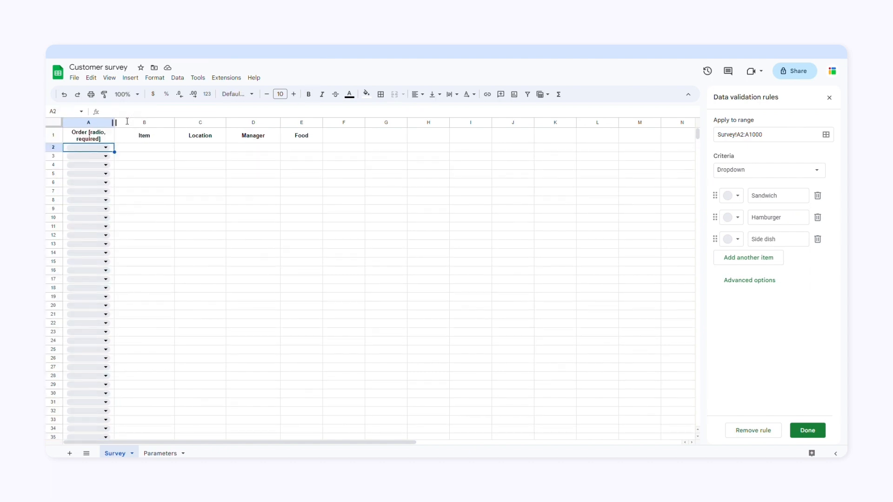
- Extend the header in B1 to 'Item [conditional: "Order", range: "Parameters!A2:B"]'
double_click(144, 134)
type("[]")
type("conditional")
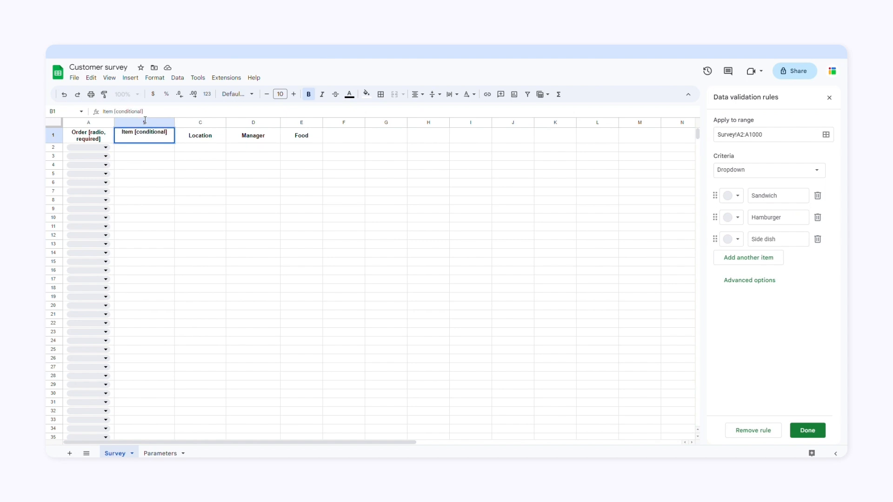
type(": \"Order\"")
type(", range: \"\"")
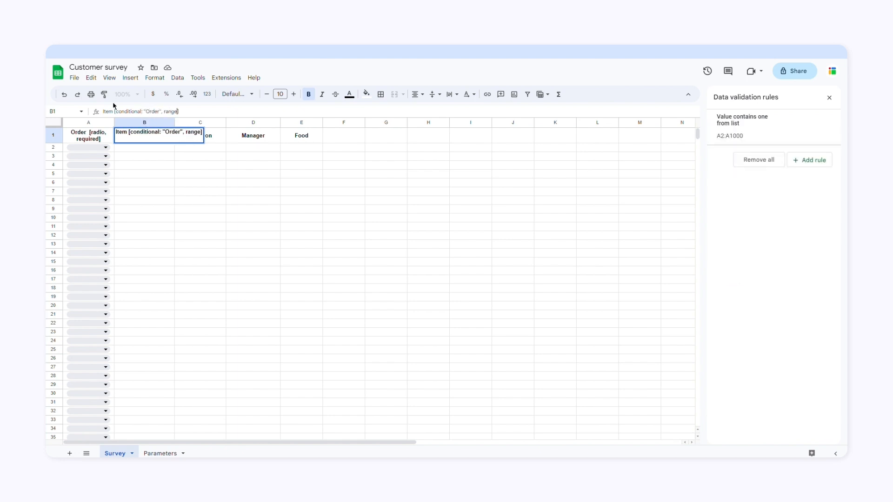
key("Left")
type("Parameters!")
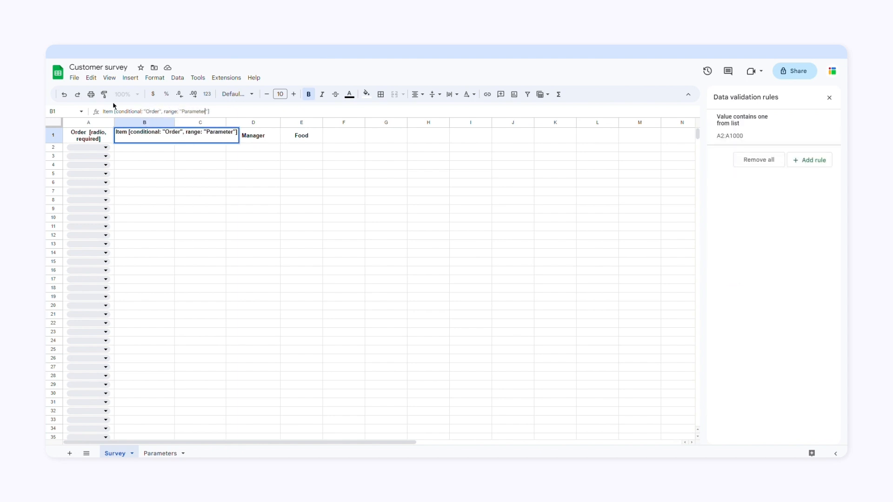
type("A2:B")
key("Return")
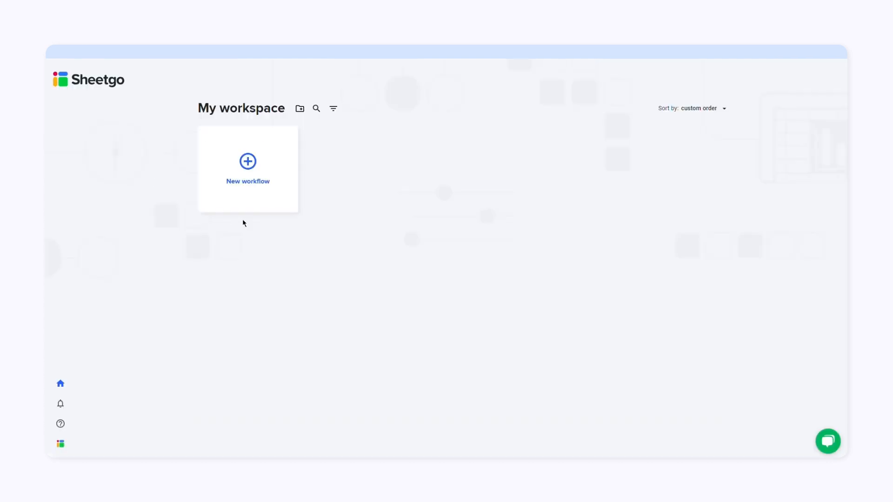
- Switch to Sheetgo and create a new workflow named "Customer survey"
left_click(247, 195)
left_click(199, 74)
type("Customer survey")
key("Return")
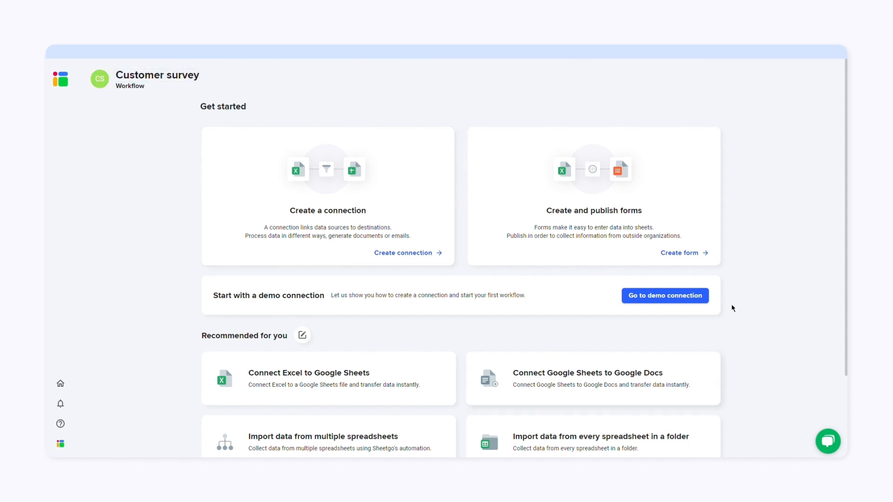
- Create a form named "Survey" with the Customer survey spreadsheet as its field source
left_click(688, 254)
left_click(298, 157)
key("ctrl+a")
type("Survey")
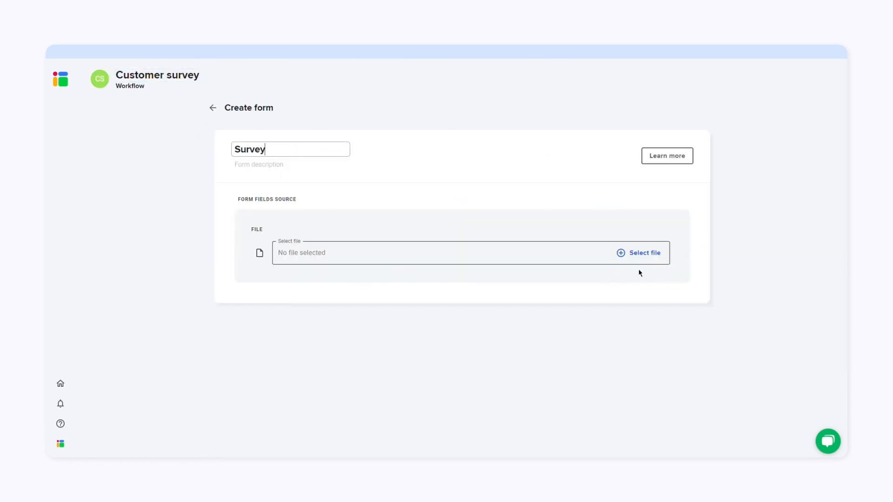
left_click(626, 254)
left_click(494, 225)
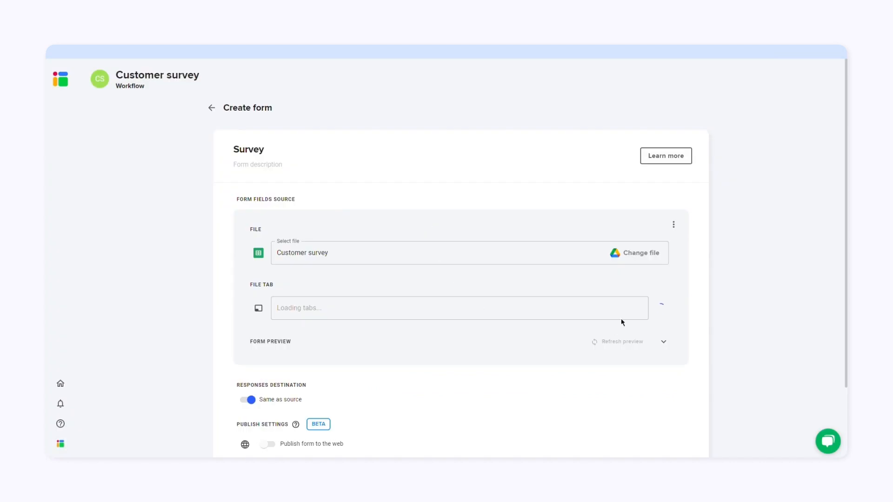
- Expand the form preview to review its fields, then finish and save the form
scroll(691, 310, "down", 2)
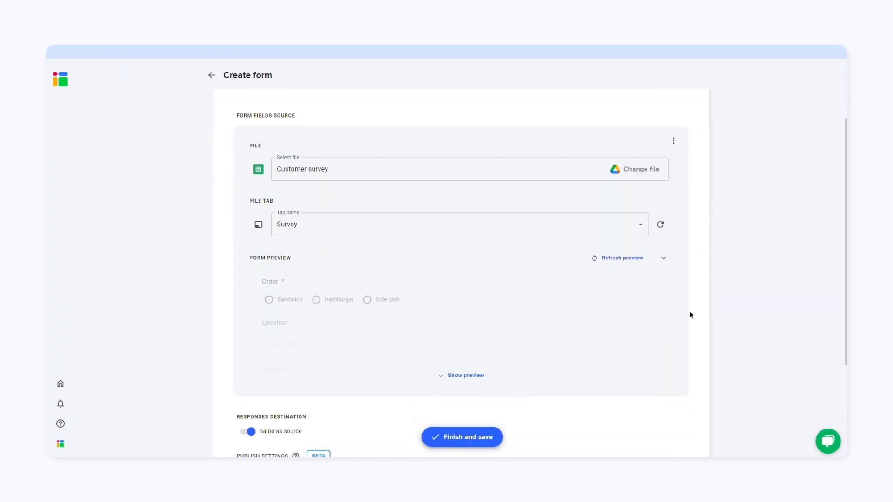
left_click(467, 376)
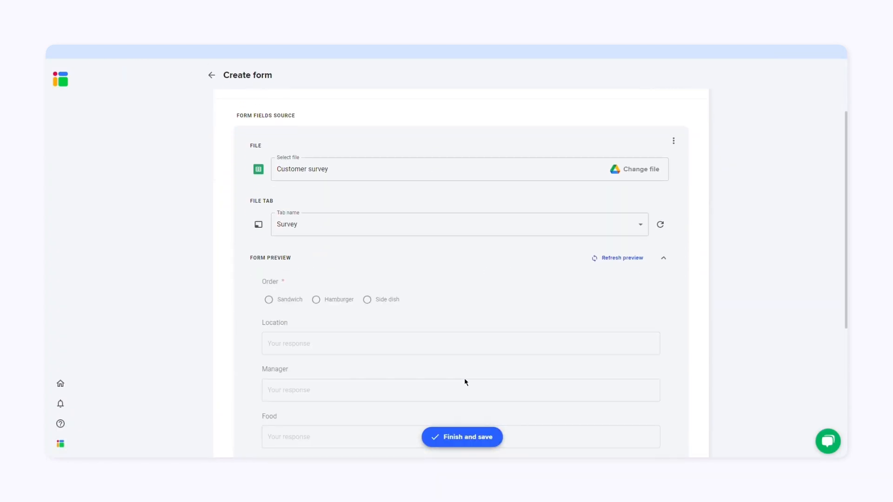
scroll(465, 382, "down", 4)
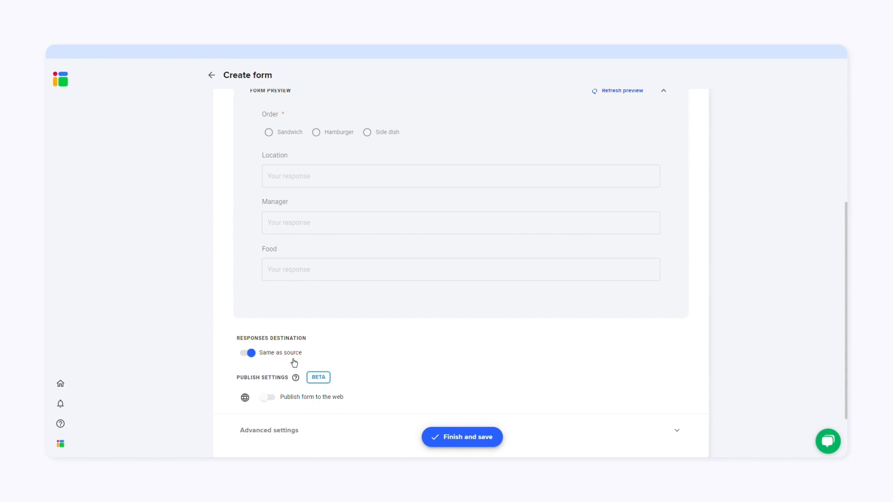
left_click(435, 438)
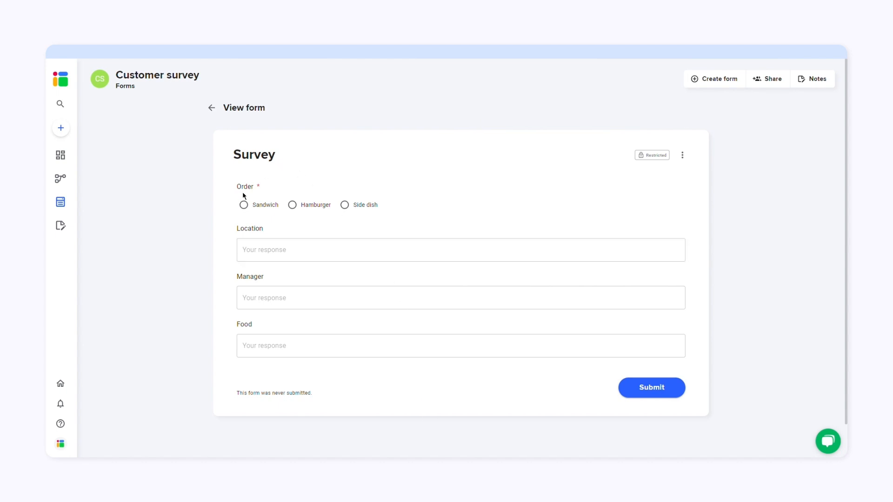
- Test the form's conditional Item list by choosing Sandwich, then Hamburger, as the order and opening the item options for each
left_click(244, 205)
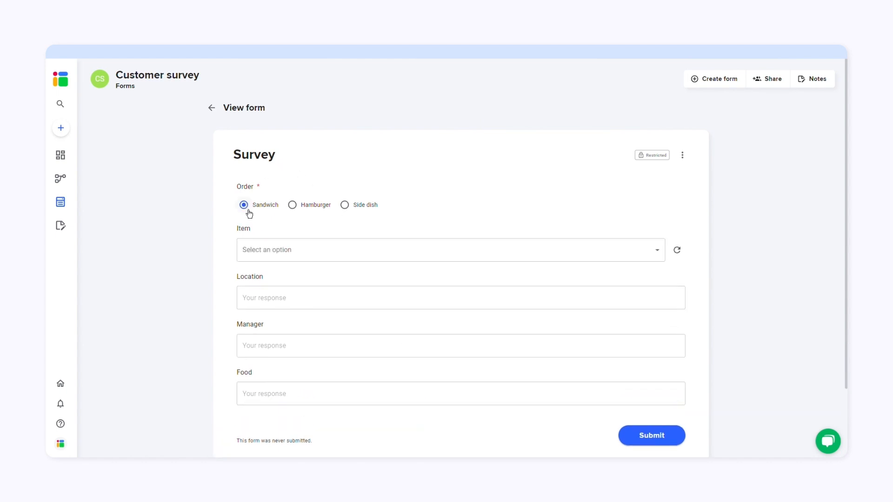
left_click(314, 256)
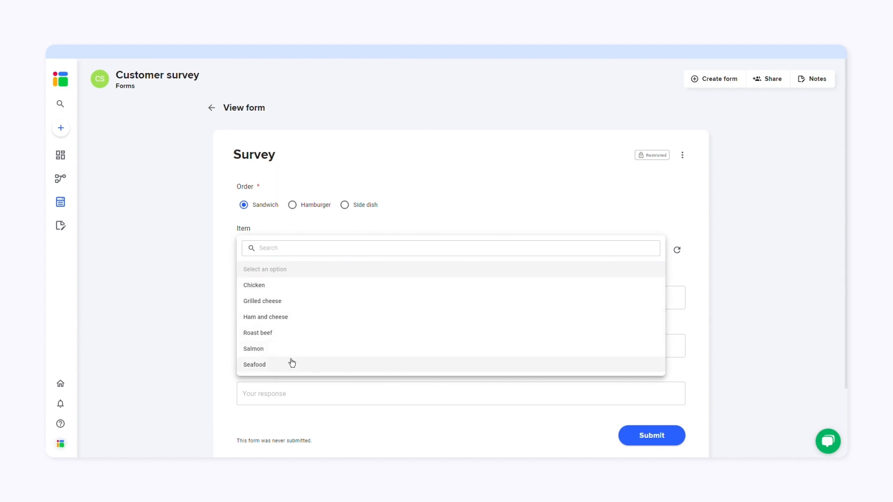
left_click(294, 206)
left_click(295, 207)
left_click(310, 251)
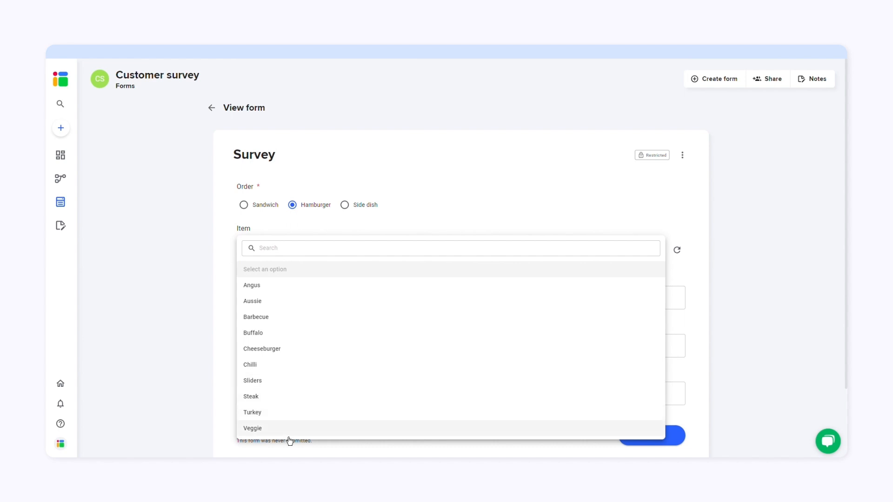
left_click(393, 206)
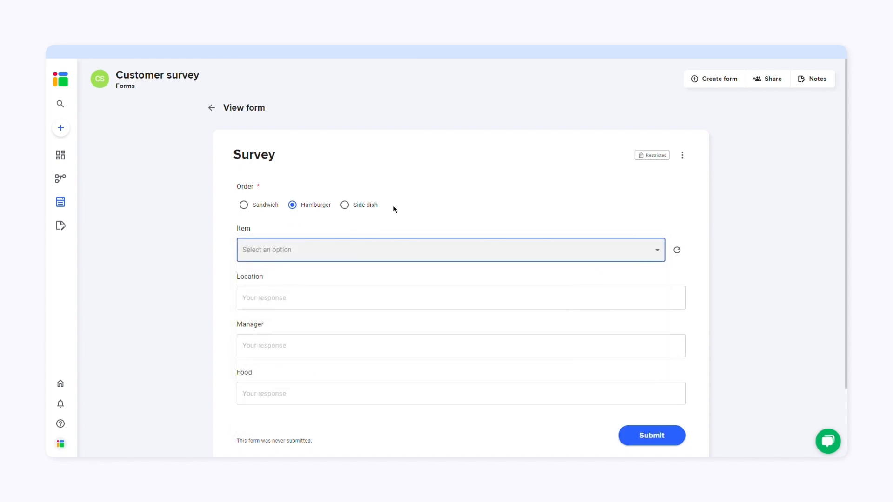
left_click(324, 298)
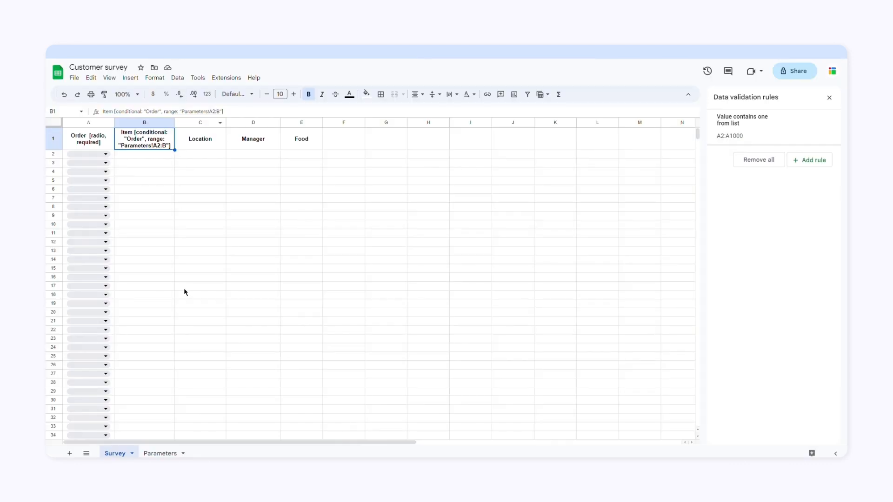
- On the spreadsheet's Parameters sheet, add Location and Manager headers in C1 and D1 and list the locations, starting with Rushville and Sheridan
left_click(163, 454)
type("Location")
key("Tab")
type("Manager")
key("Return")
type("Rushville")
key("Return")
type("Sheridan")
key("Return")
- Enter the managers' first names in the Manager column, starting at D2
left_click(235, 141)
type("Laura")
key("Return")
type("Jessica")
key("Return")
type("Barry")
key("Return")
type("Steven")
- On the Survey sheet, add a dropdown to the Location column's range C2:C1000
left_click(115, 454)
left_click(201, 148)
left_click(204, 154)
key("ctrl+shift+Down")
right_click(205, 158)
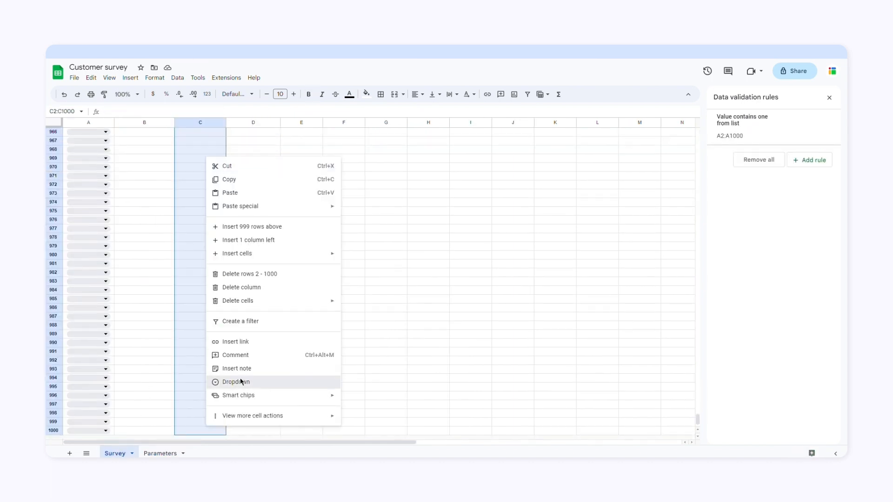
left_click(218, 379)
- Enter the Location dropdown's options, including Rushville and Sheridan, and save the validation rule
type("Rushville")
key("Return")
type("Sheridan")
key("Return")
type("Knox County")
key("Return")
left_click(803, 429)
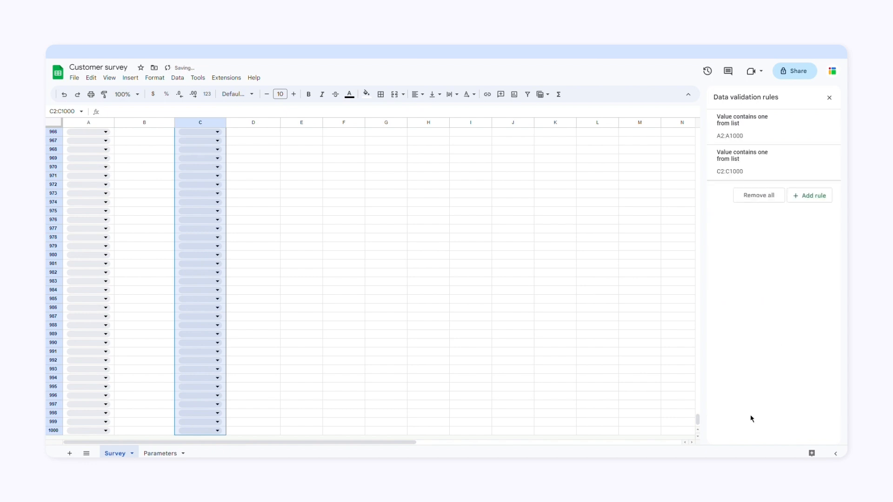
- Add the parameter [default:vlookup] to the Manager header in D1 of the Survey sheet
left_click_drag(698, 419, 698, 133)
left_click(235, 155)
left_click(247, 143)
left_click(272, 116)
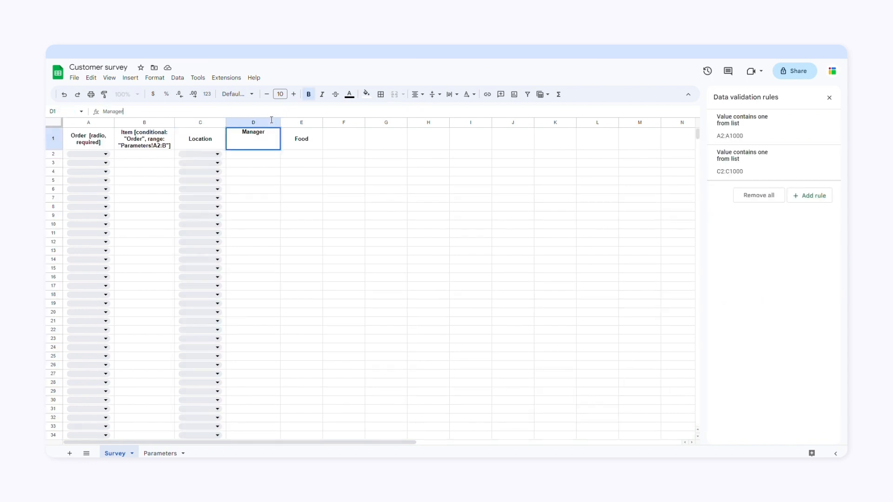
type("[default:]vlookup")
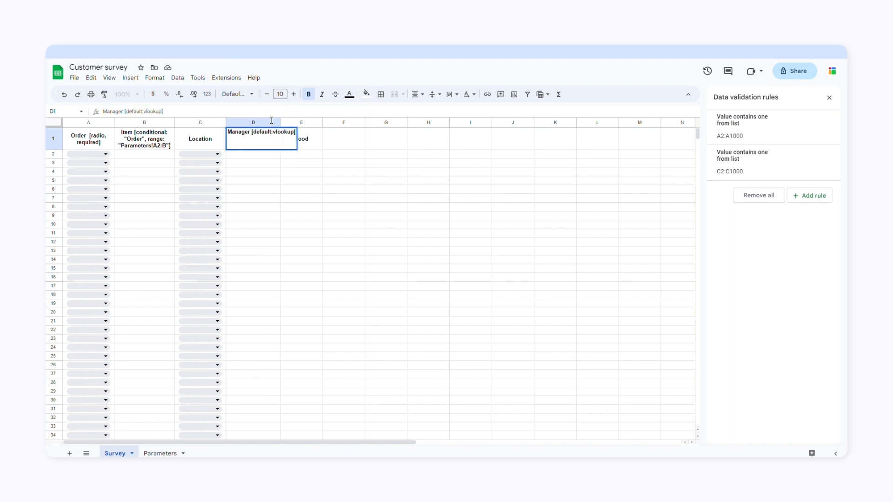
- Extend the Manager header's lookup parameters with key: "Location" and range:"Parameters!C2:D", and commit the cell
type(",")
type(" key:\"\"")
key("Left")
key("Left")
type("Location")
key("Delete")
key("ctrl+Left")
type("\"Location\", range:\"Parameters\"")
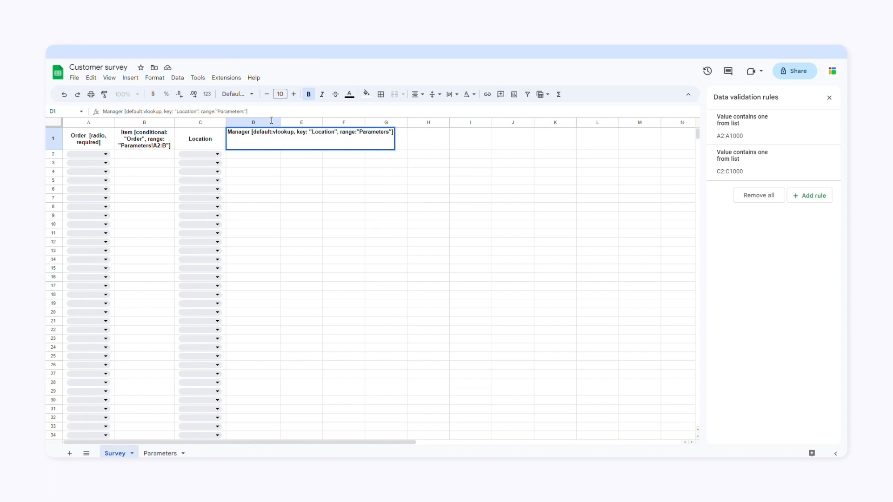
key("Left")
type("!")
type("C2:D")
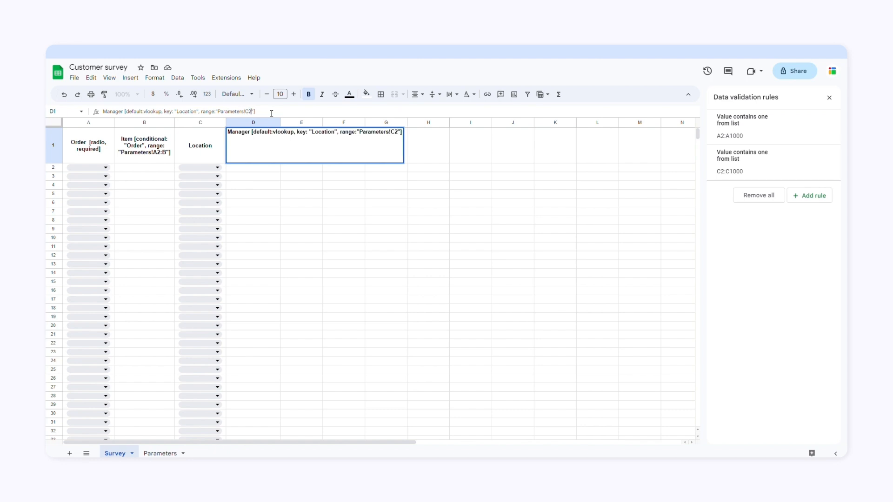
key("Return")
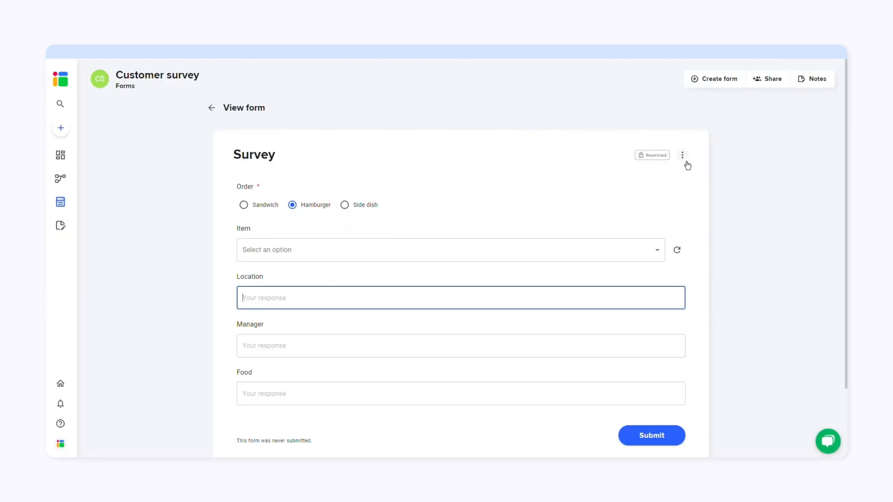
- Switch to Sheetgo, sync the Survey form, and test the manager lookup by choosing Rose County and Sheridan as the location
left_click(687, 164)
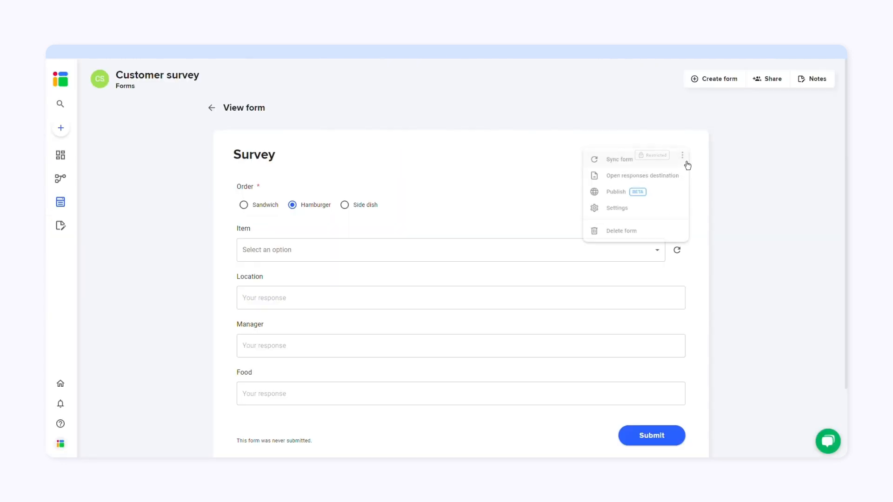
left_click(625, 164)
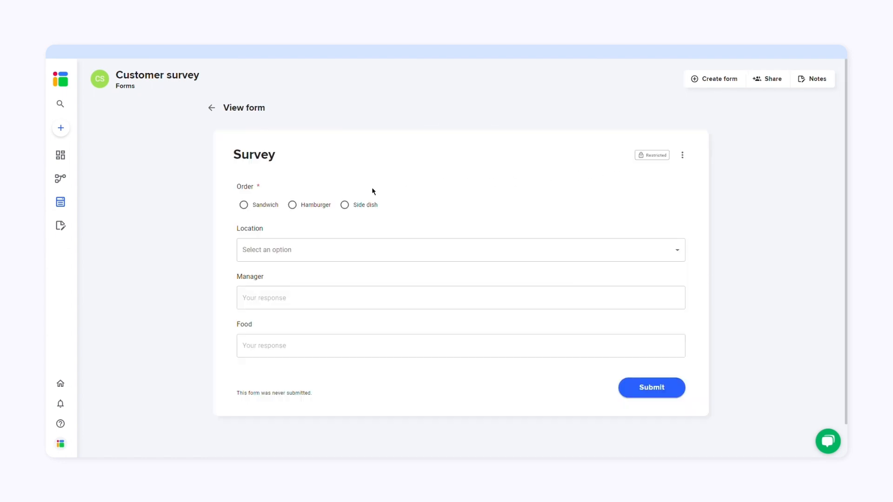
left_click(315, 252)
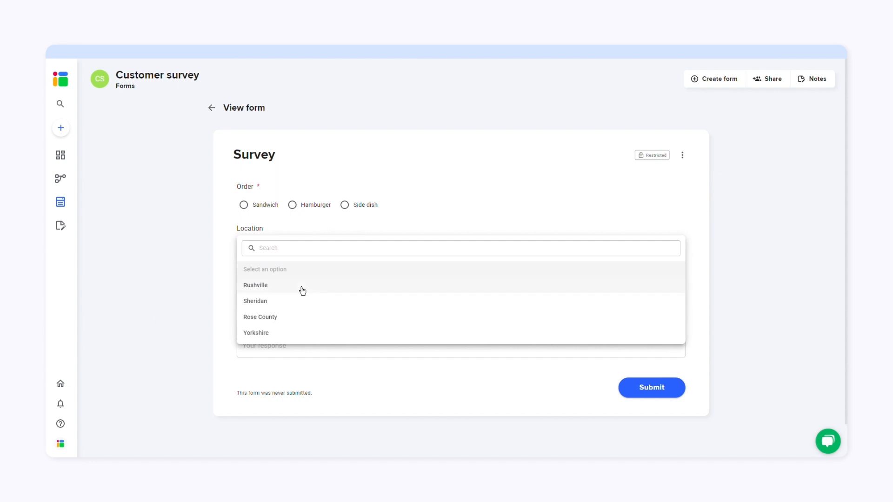
left_click(300, 285)
left_click(309, 256)
left_click(305, 284)
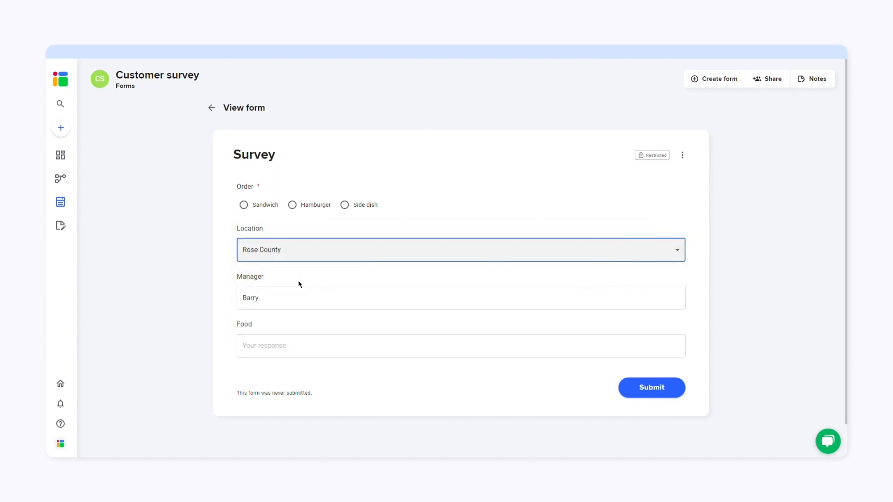
left_click(336, 255)
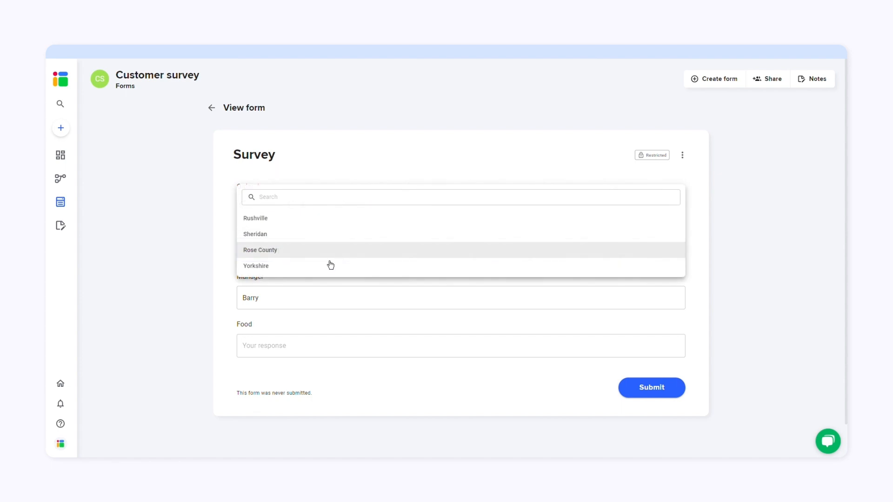
left_click(324, 236)
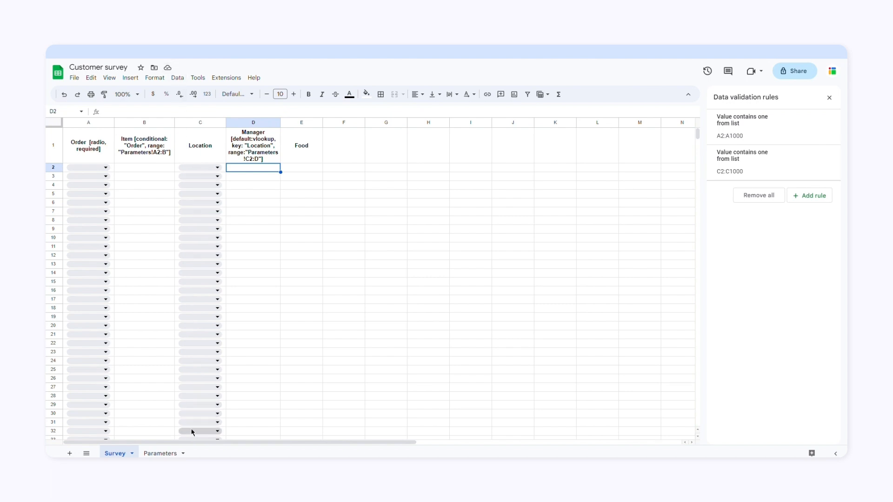
left_click(206, 170)
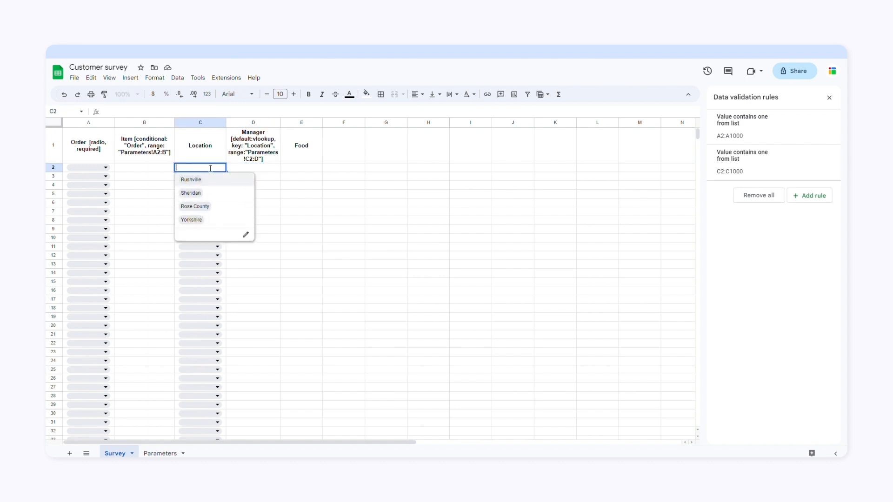
left_click(204, 152)
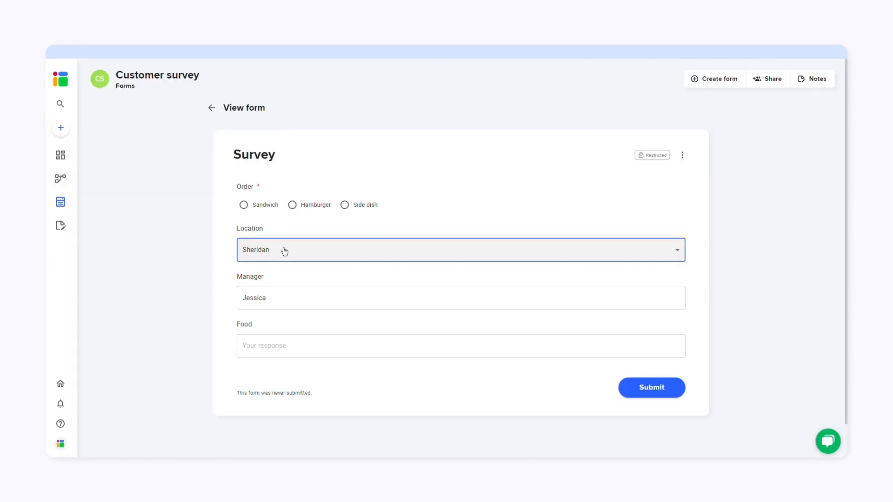
left_click(284, 251)
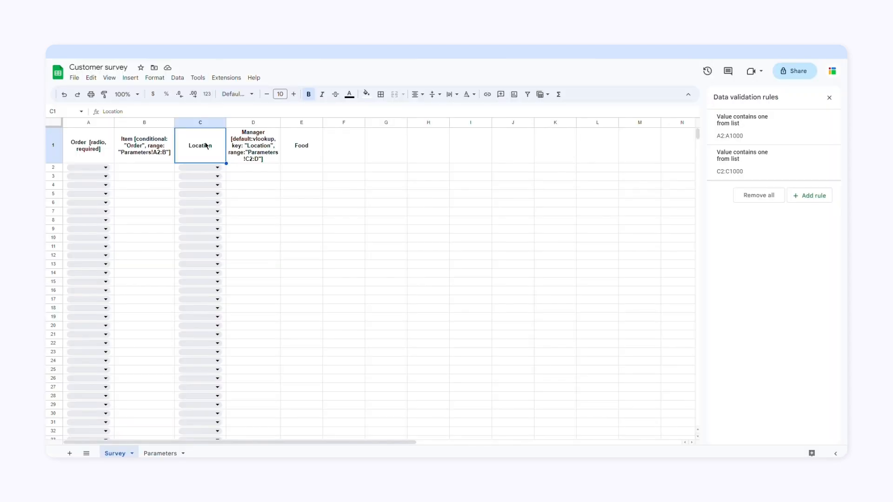
- On the spreadsheet's Survey sheet, extend the Food header in E1 with an asterisk and the parameters [scale, min:1, max:5]
left_click(299, 153)
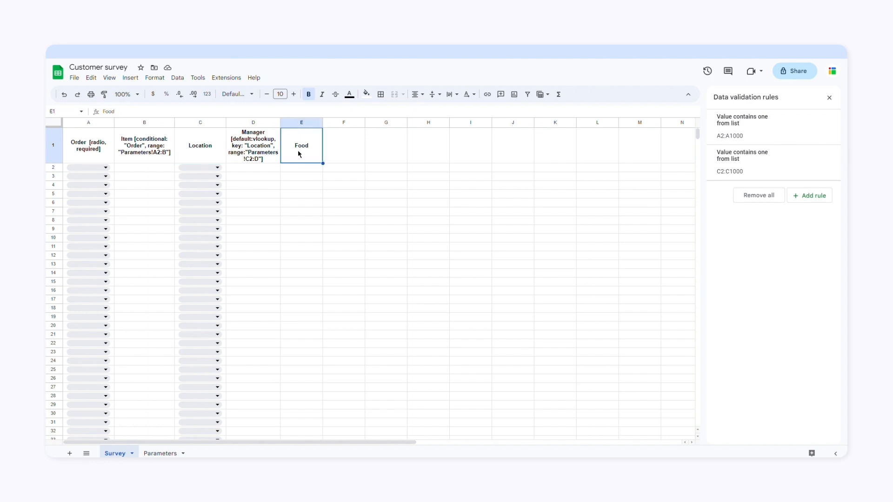
left_click(291, 117)
type("* [scale]")
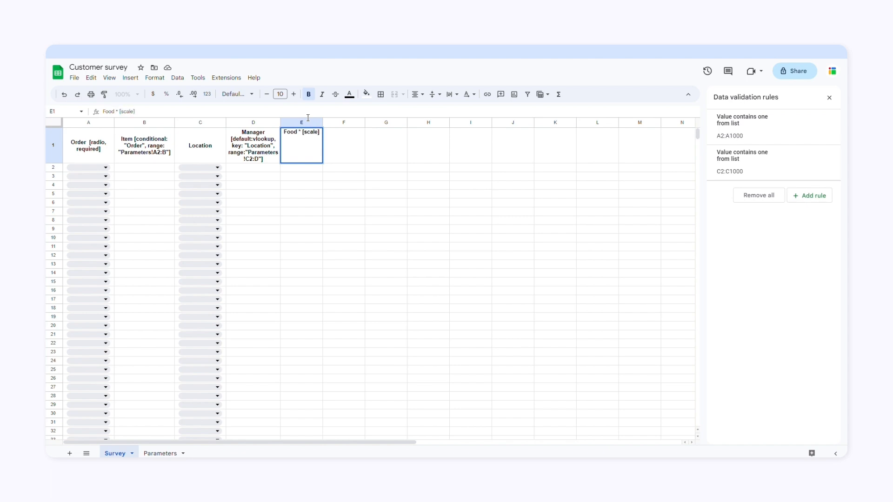
key("Left")
type(", min:1")
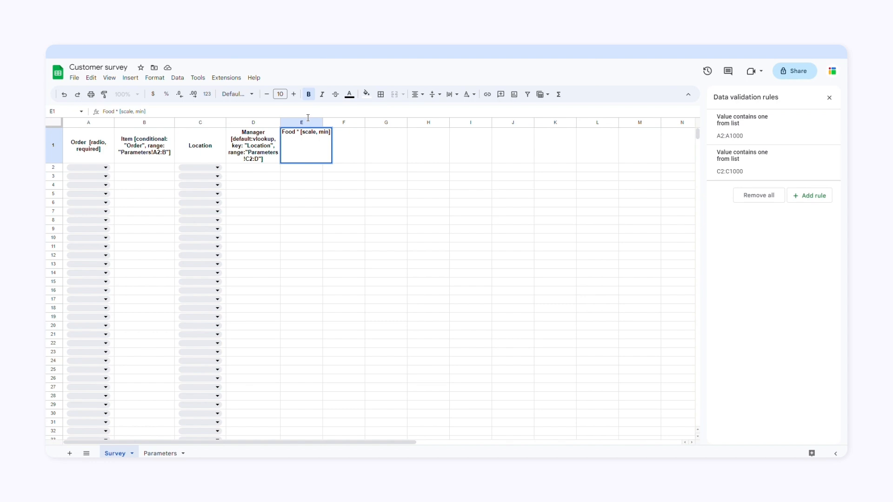
type(", max:5")
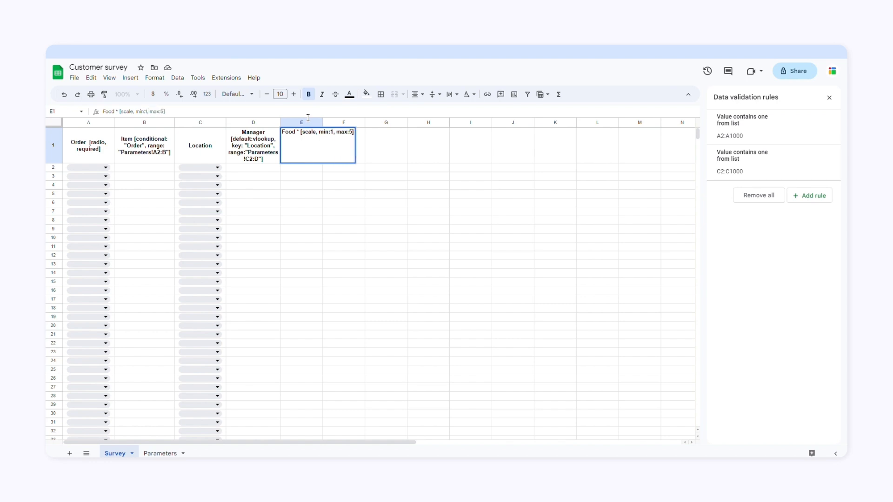
- Add desc: "On a scale of 1 to 5, how would you rate our food?" to the Food header's parameters
type(", desc")
type(": \"On a scale of 1 to 5, how would you rate \"")
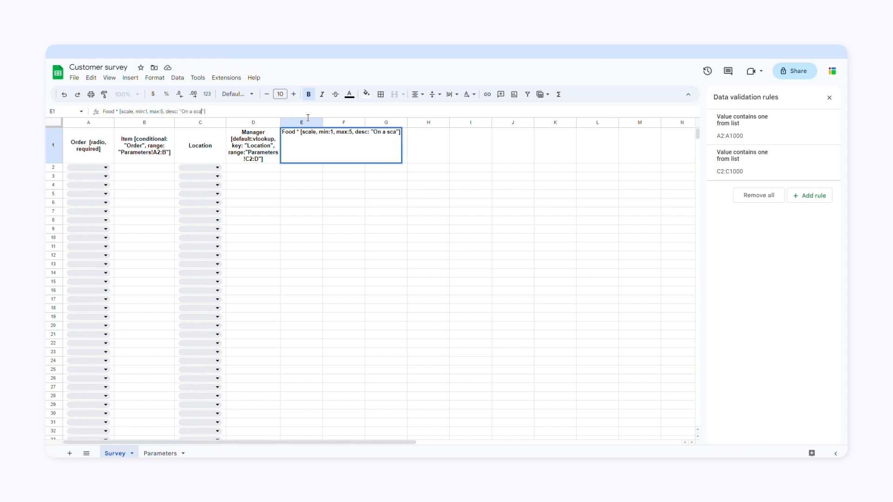
type("our food?")
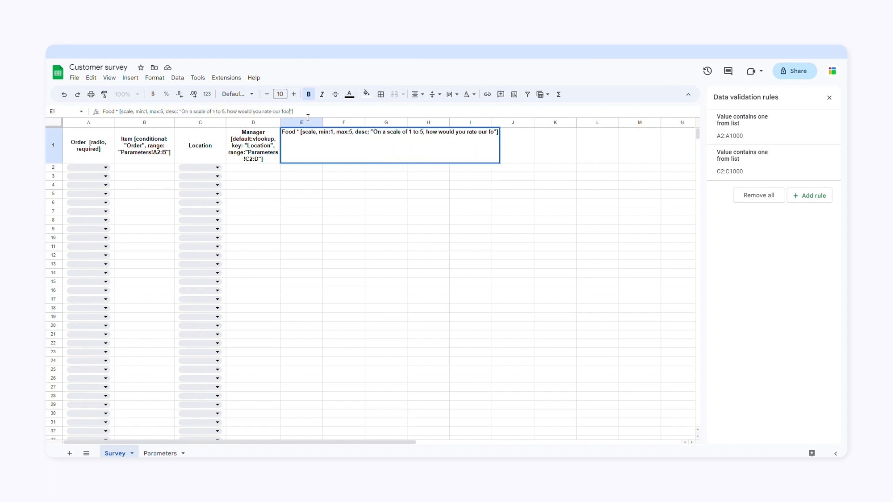
key("Return")
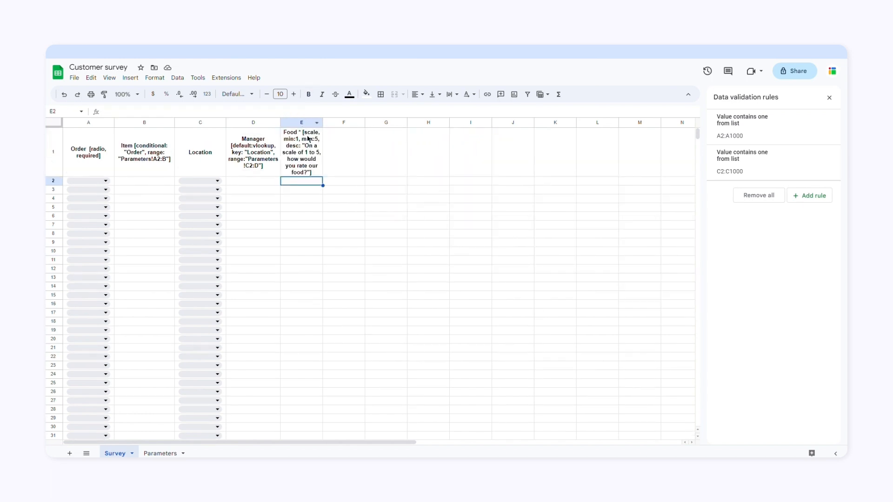
- Enter the header Barcode [barcode] in cell F1 of the Survey sheet
left_click(328, 150)
type("Barcode")
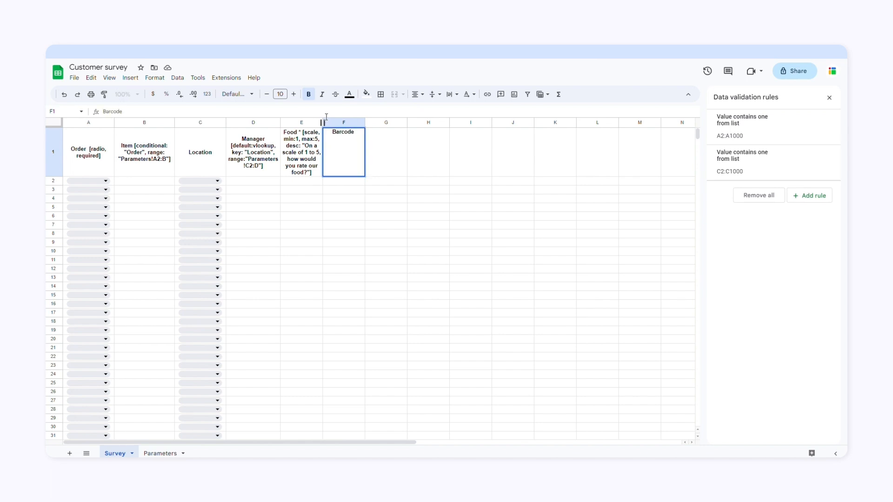
type(" [barcode")
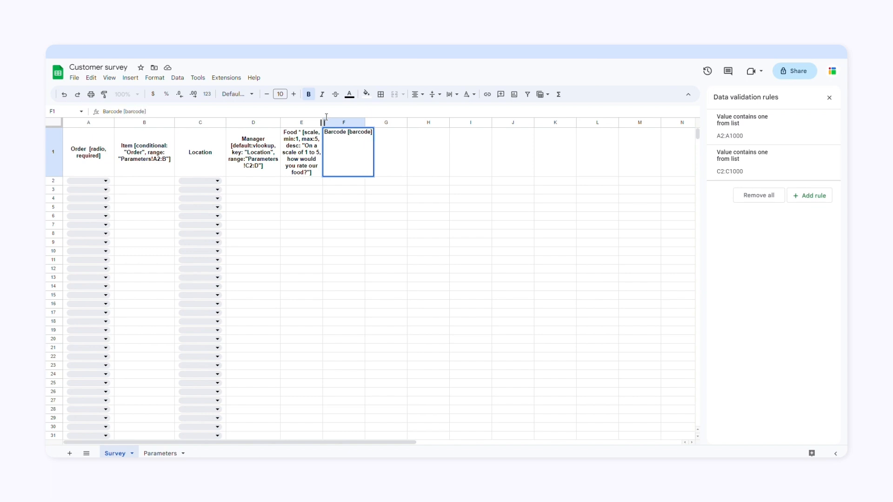
key("Return")
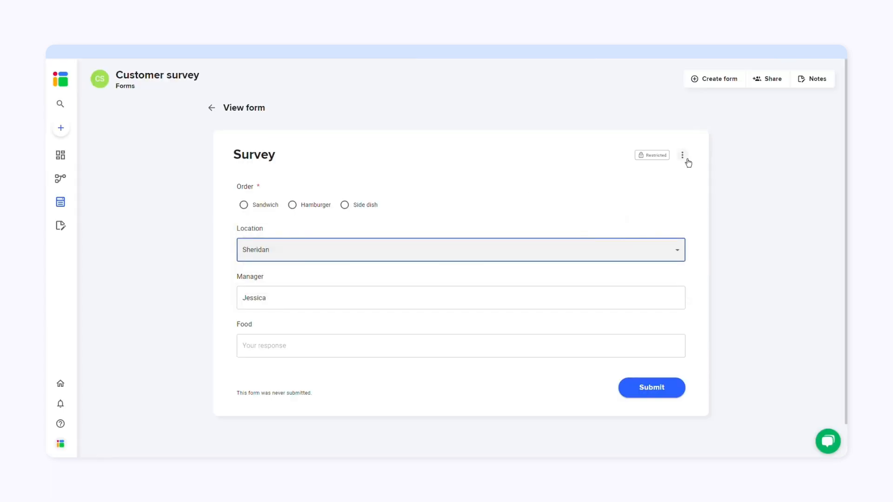
- Switch to Sheetgo, sync the Survey form, and review its Food rating and Barcode fields
left_click(685, 157)
left_click(619, 168)
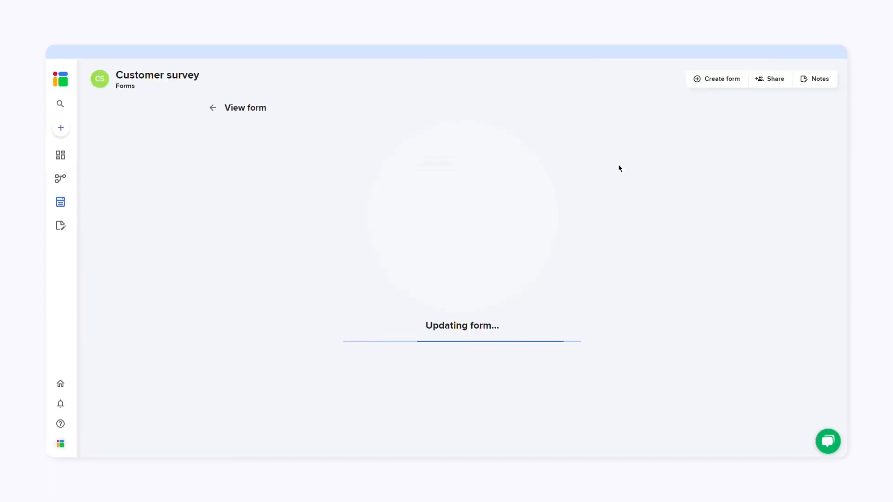
scroll(618, 166, "down", 3)
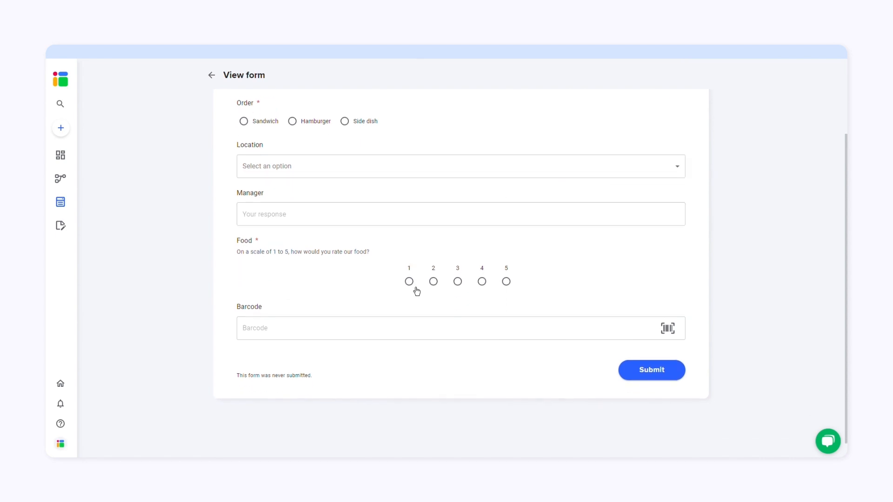